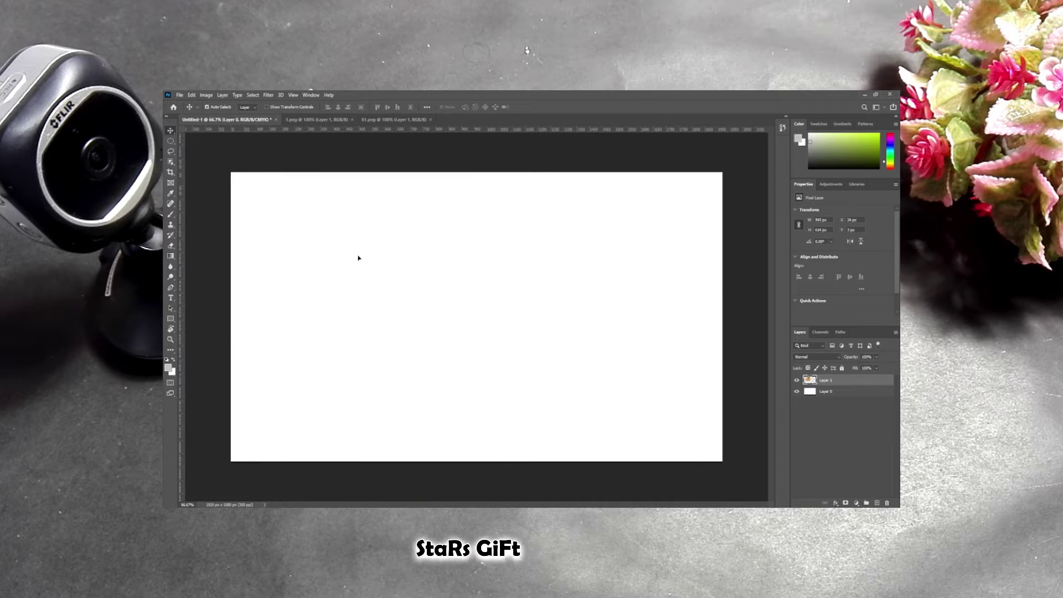
Step: Place the autumn leaf photo into Untitled-1 and scale it to fill the canvas
left_click_drag(253, 123, 373, 237)
key("ctrl+t")
mouse_move(464, 329)
left_mouse_down()
mouse_move(717, 464)
mouse_move(751, 468)
left_mouse_up()
key("Return")
Step: Add the blue-dress woman, widen her, rotate her about 17 degrees and shift her down-right
left_click(316, 119)
mouse_move(443, 241)
left_mouse_down()
mouse_move(255, 121)
mouse_move(325, 277)
left_mouse_up()
key("ctrl+t")
left_click_drag(357, 322, 395, 322)
left_click_drag(419, 190, 463, 220)
left_click_drag(354, 222, 382, 249)
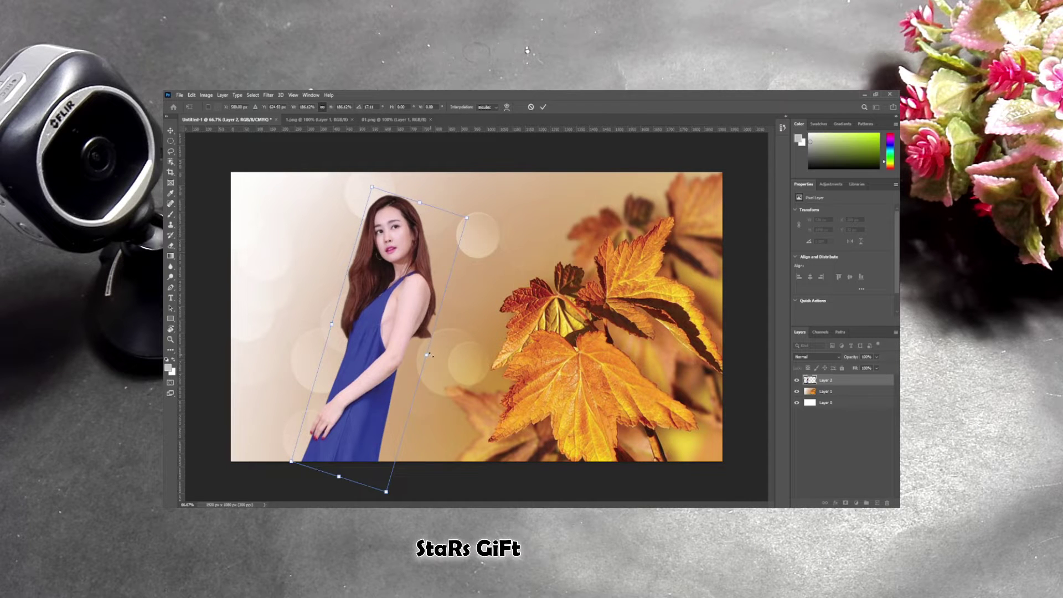
key("Return")
Step: Brighten the woman's highlights with Levels
key("ctrl+l")
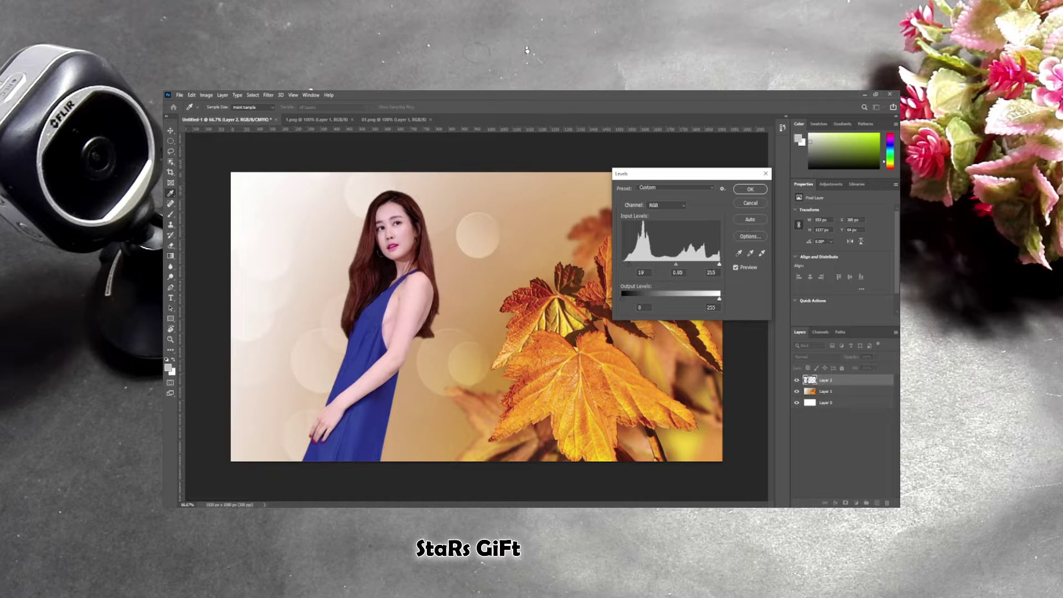
left_click_drag(716, 266, 713, 266)
left_click(751, 189)
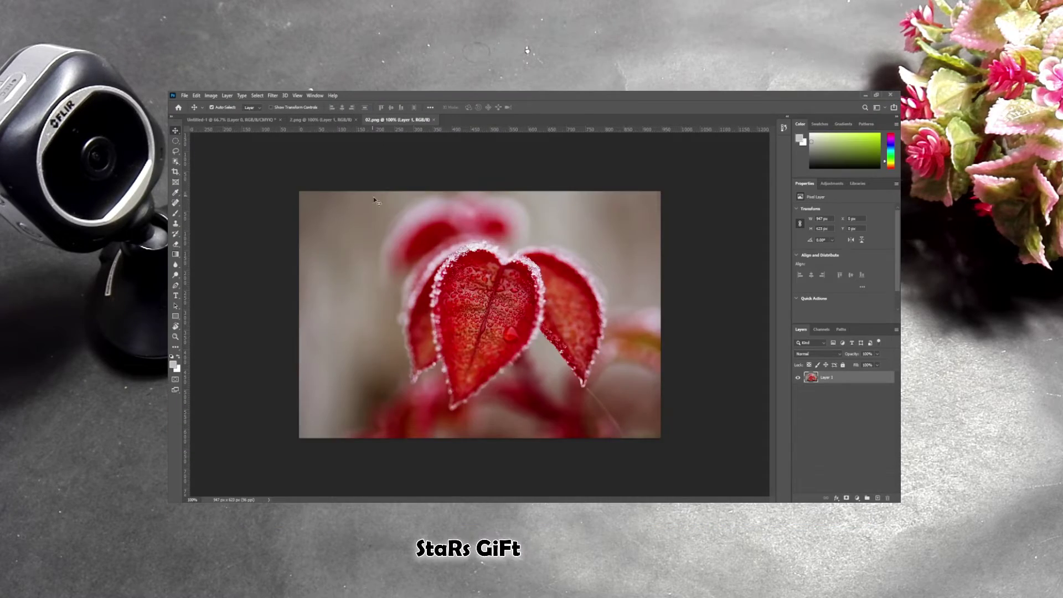
Step: Place the red leaf photo in the new canvas, scaled to fill it
mouse_move(337, 254)
left_mouse_down()
mouse_move(381, 241)
mouse_move(380, 252)
left_mouse_up()
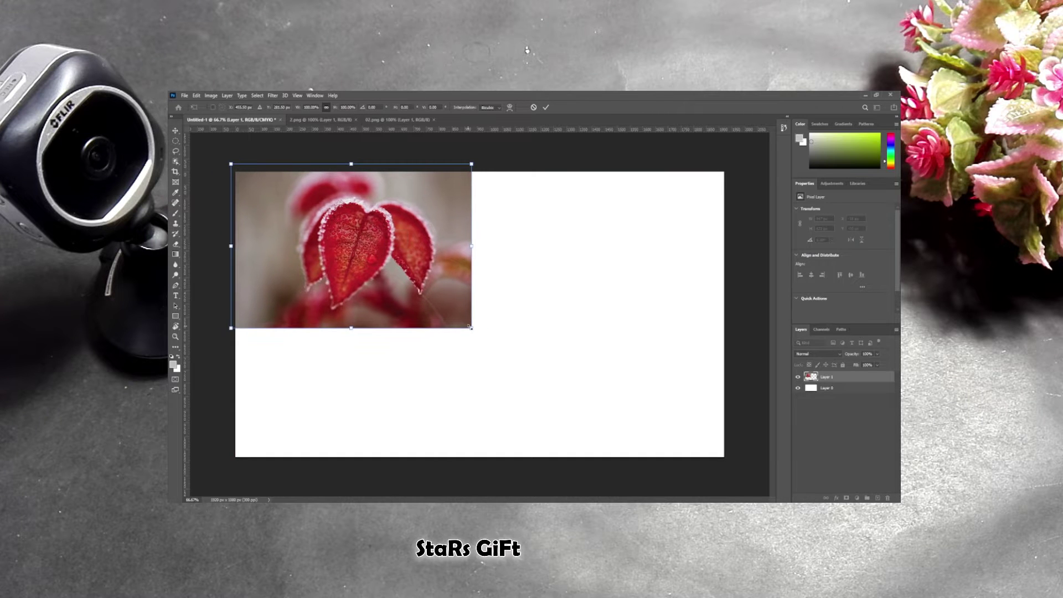
left_click_drag(471, 327, 727, 493)
left_click_drag(639, 417, 647, 414)
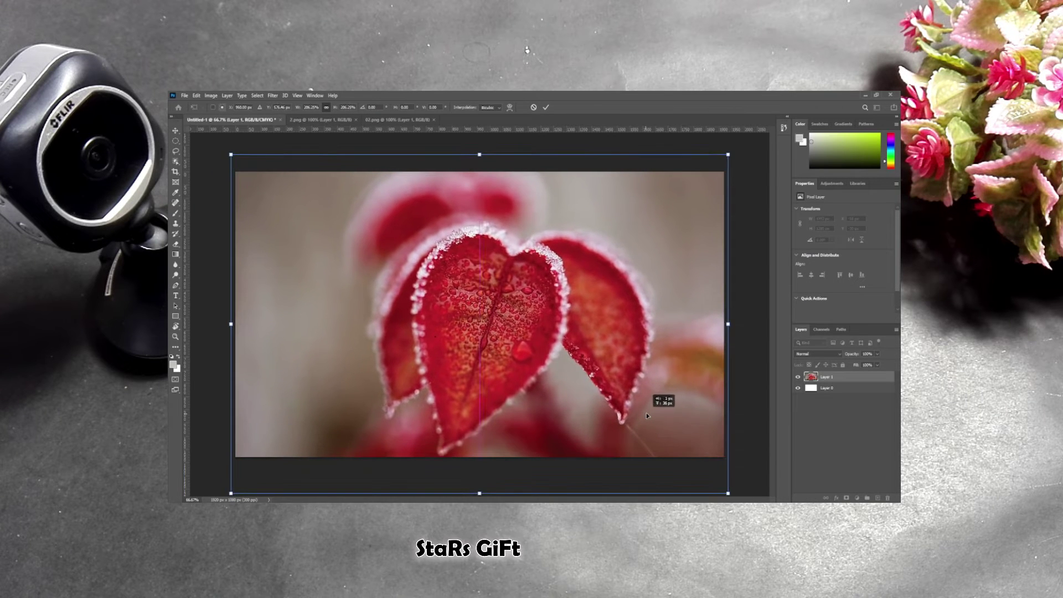
key("Return")
Step: Bring the dark-dress woman onto the leaf background at left, enlarged to full canvas height
left_click(397, 120)
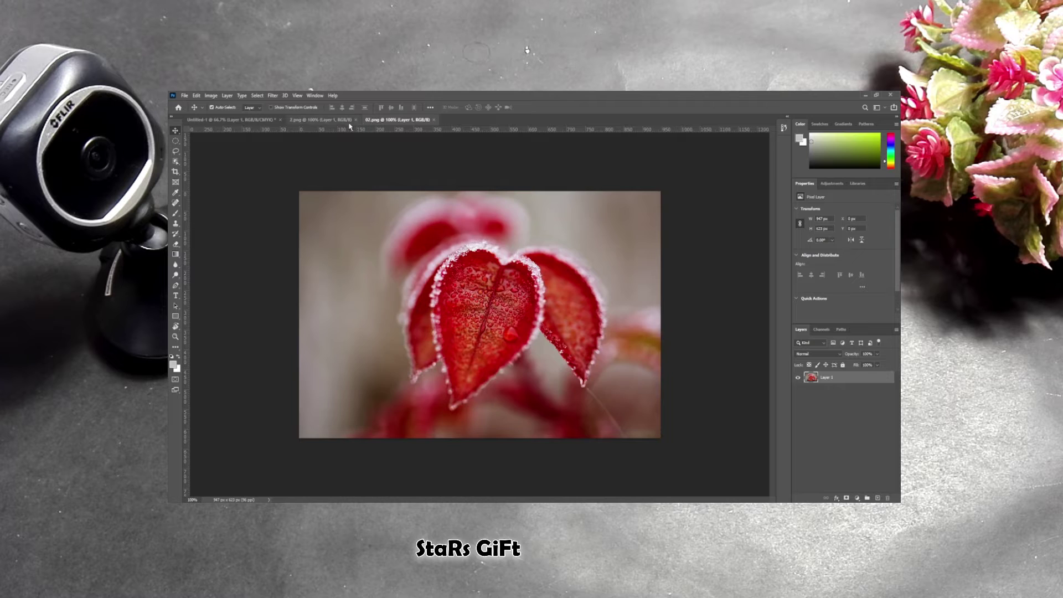
left_click(320, 120)
left_click_drag(507, 283, 295, 132)
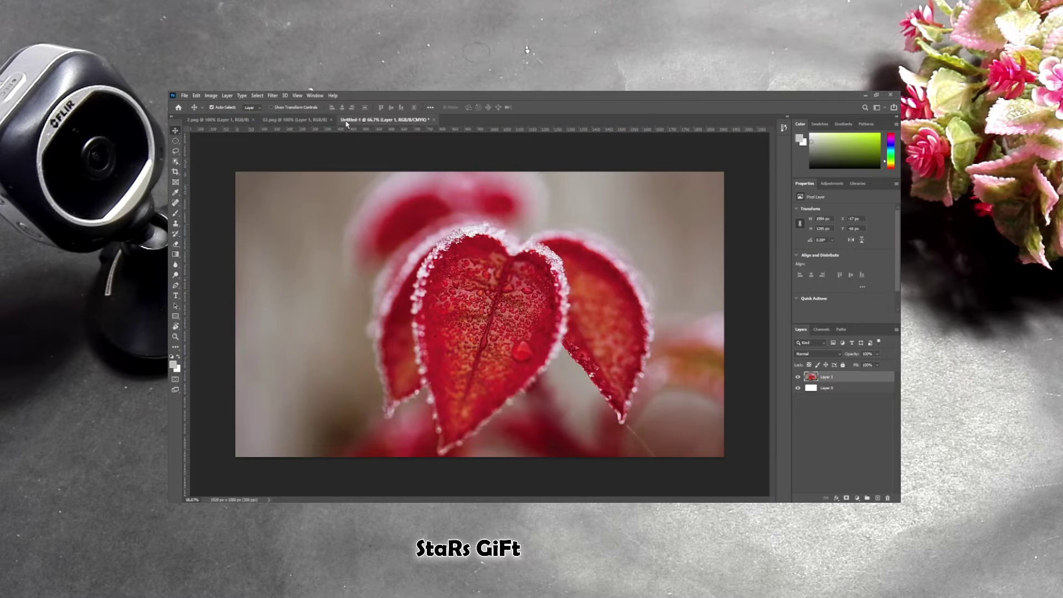
left_click_drag(295, 131, 302, 124)
left_click(241, 121)
mouse_move(480, 277)
left_mouse_down()
mouse_move(586, 312)
mouse_move(341, 310)
mouse_move(429, 307)
mouse_move(296, 339)
left_mouse_up()
key("ctrl+t")
left_click_drag(297, 262, 298, 272)
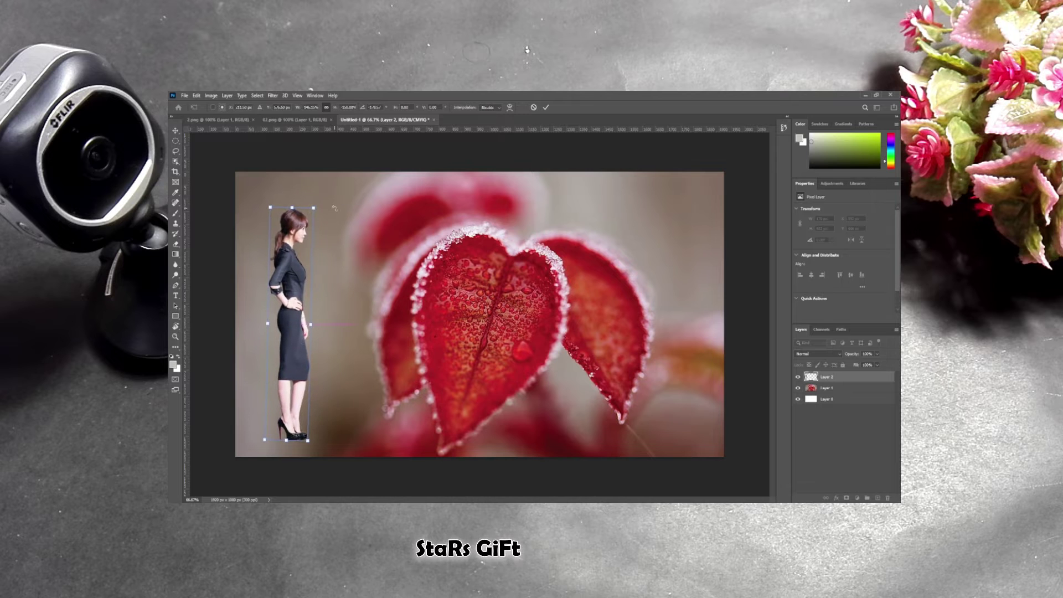
mouse_move(312, 332)
left_mouse_down()
mouse_move(327, 333)
mouse_move(298, 325)
left_mouse_up()
key("Return")
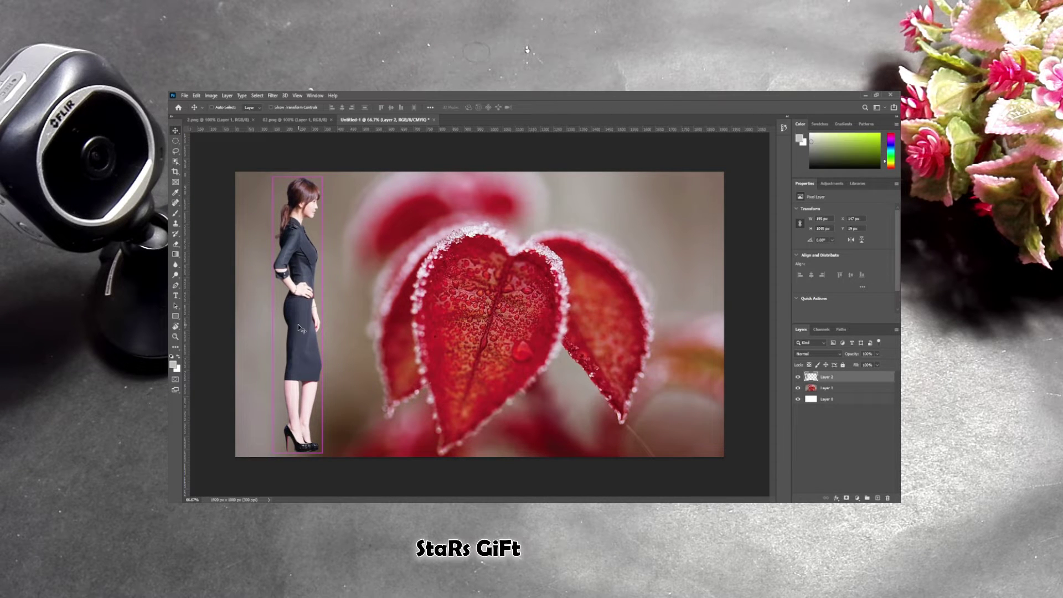
Step: Duplicate the woman and shrink the copy to about a third of her size
key("ctrl+v")
key("ctrl+t")
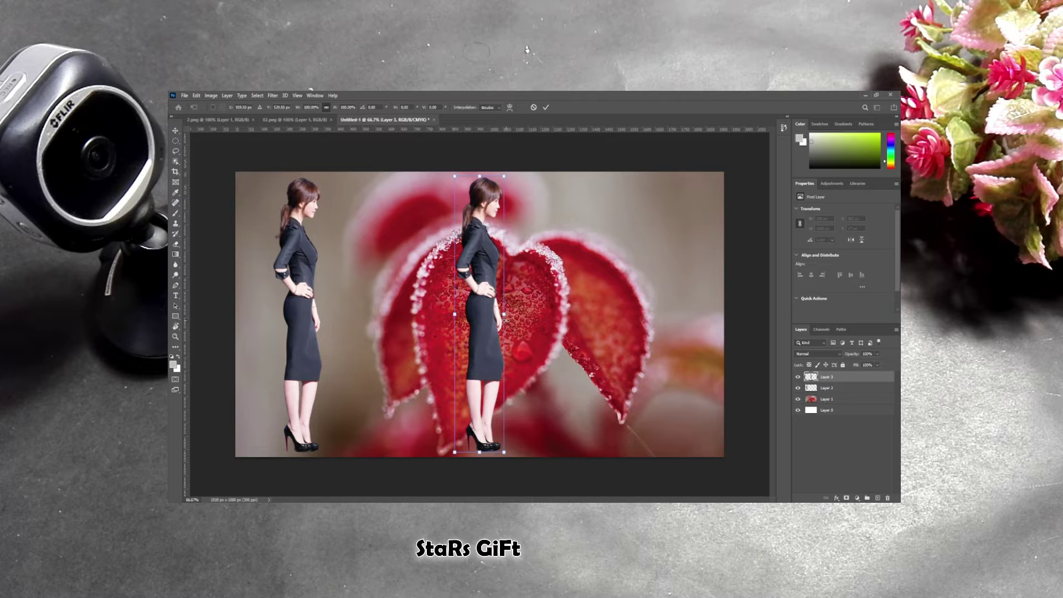
mouse_move(504, 314)
left_mouse_down()
mouse_move(472, 314)
mouse_move(367, 370)
mouse_move(382, 379)
left_mouse_up()
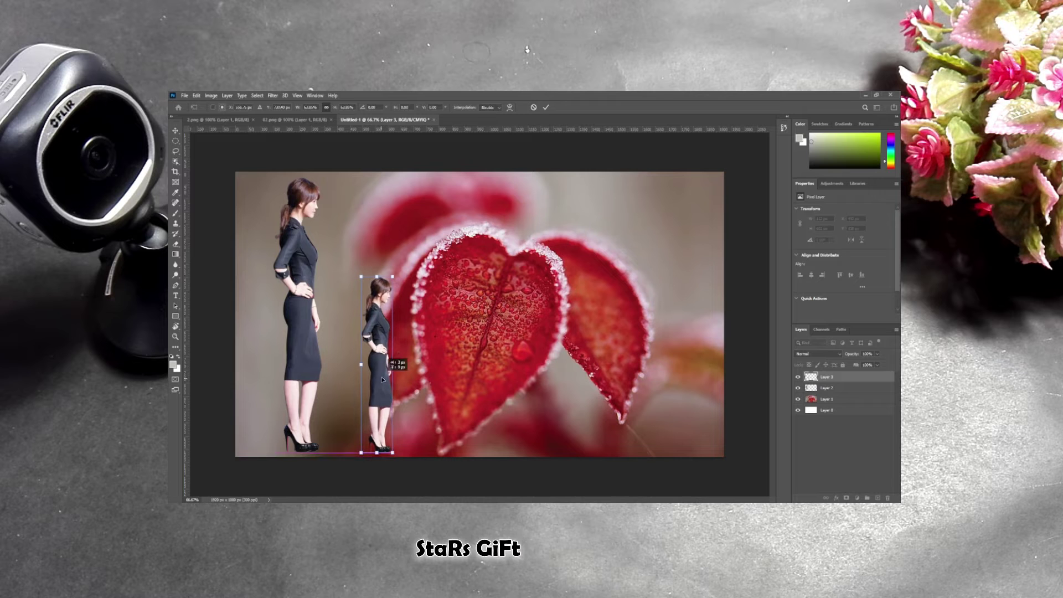
key("Return")
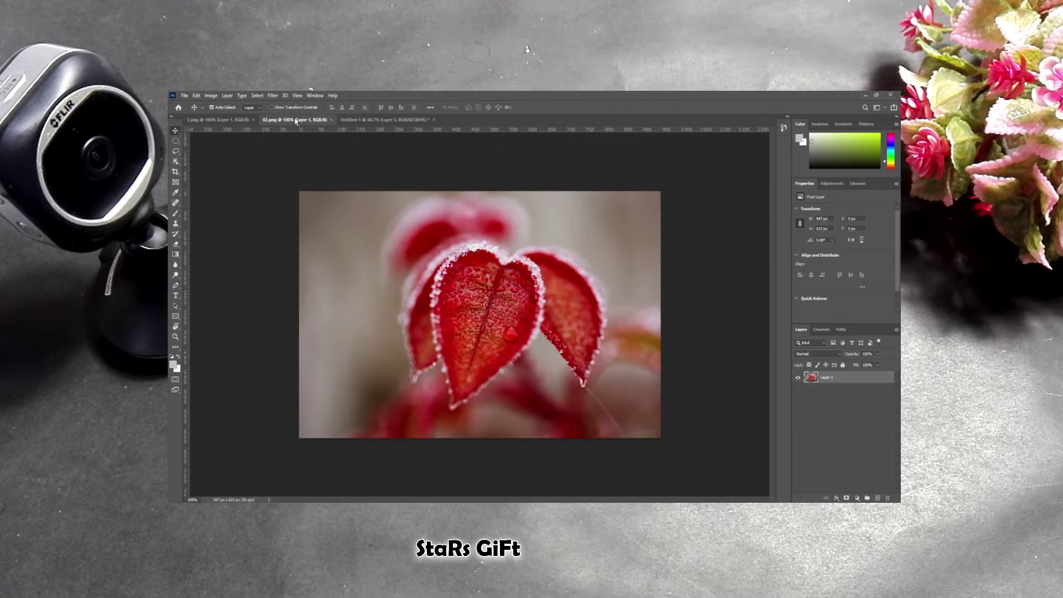
Step: Add a third woman on the right, enlarged to full canvas height
left_click(233, 120)
mouse_move(473, 282)
left_mouse_down()
mouse_move(376, 127)
mouse_move(394, 124)
left_mouse_up()
mouse_move(583, 292)
left_mouse_down()
mouse_move(666, 329)
mouse_move(691, 323)
left_mouse_up()
key("ctrl+t")
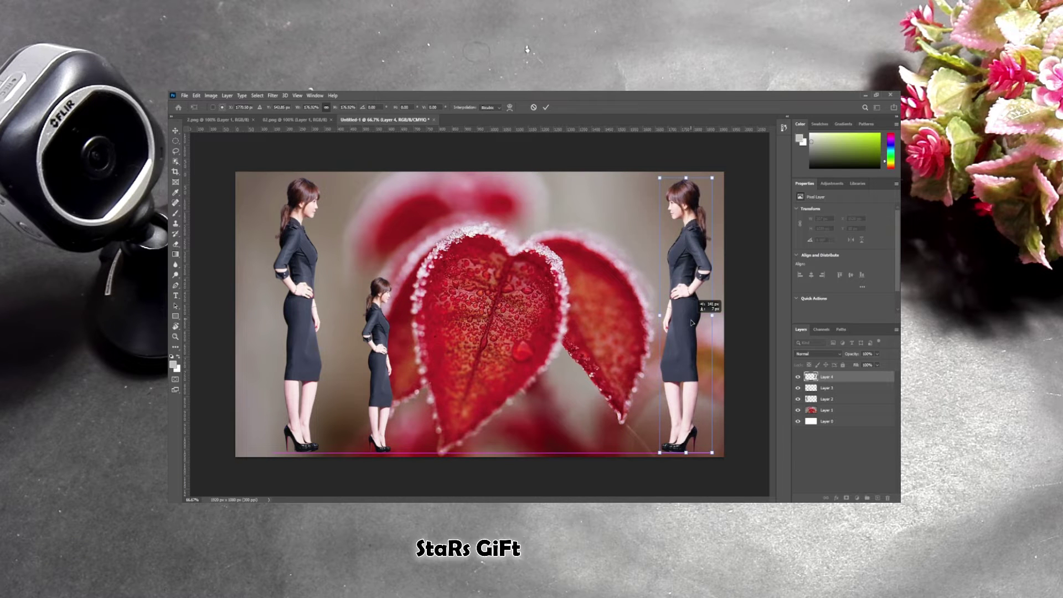
key("Return")
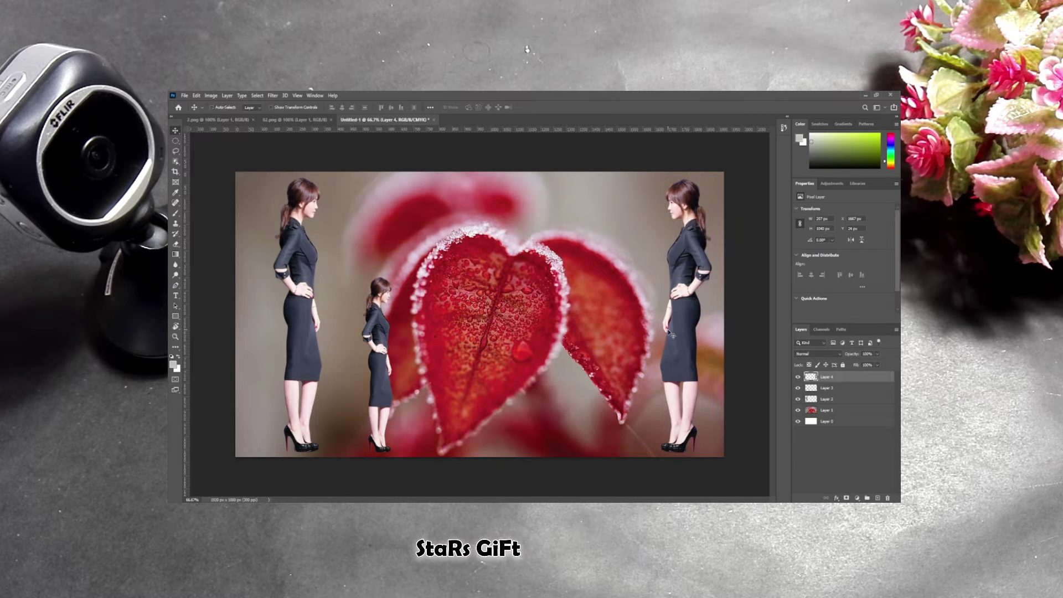
Step: Duplicate her as a smaller centre copy moved down and left
key("ctrl+v")
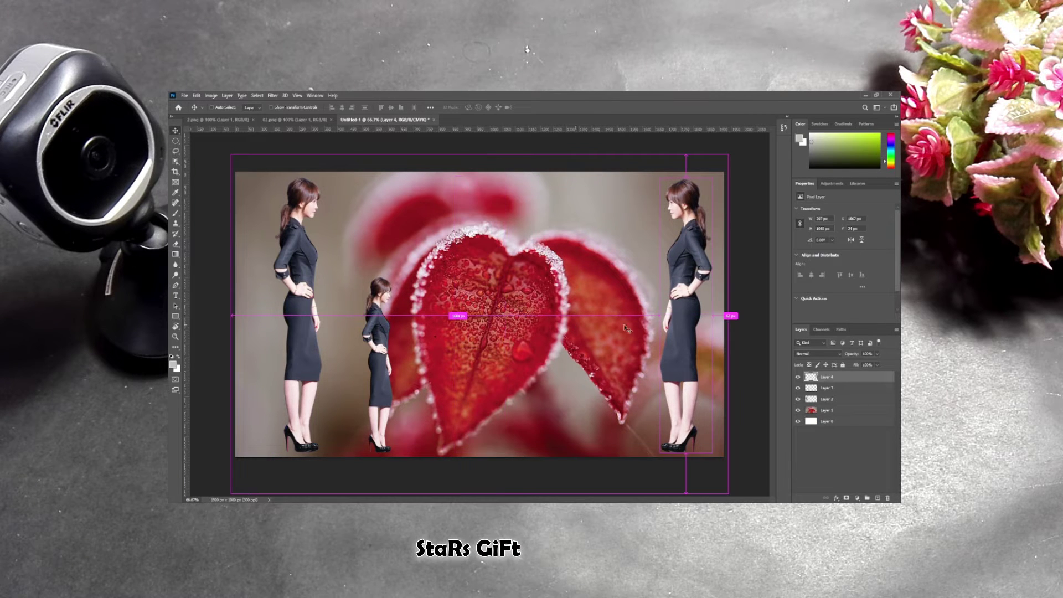
key("ctrl+t")
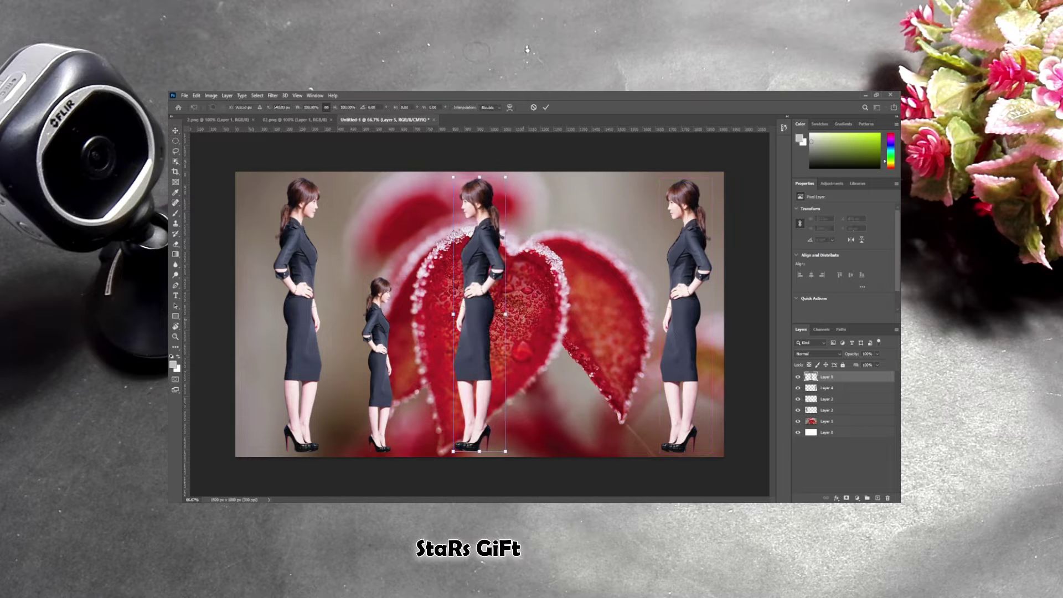
mouse_move(453, 314)
left_mouse_down()
mouse_move(465, 314)
mouse_move(408, 375)
mouse_move(435, 360)
mouse_move(638, 366)
left_mouse_up()
key("Return")
Step: Merge all the woman layers into one and apply Levels to it
left_click(827, 410, "shift")
key("ctrl+e")
key("ctrl+l")
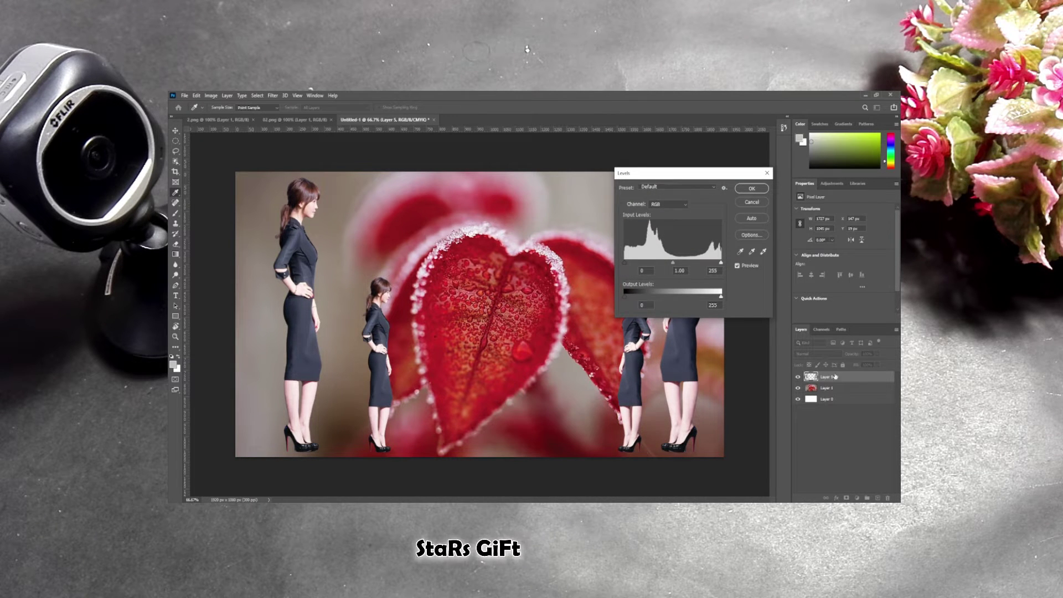
key("Return")
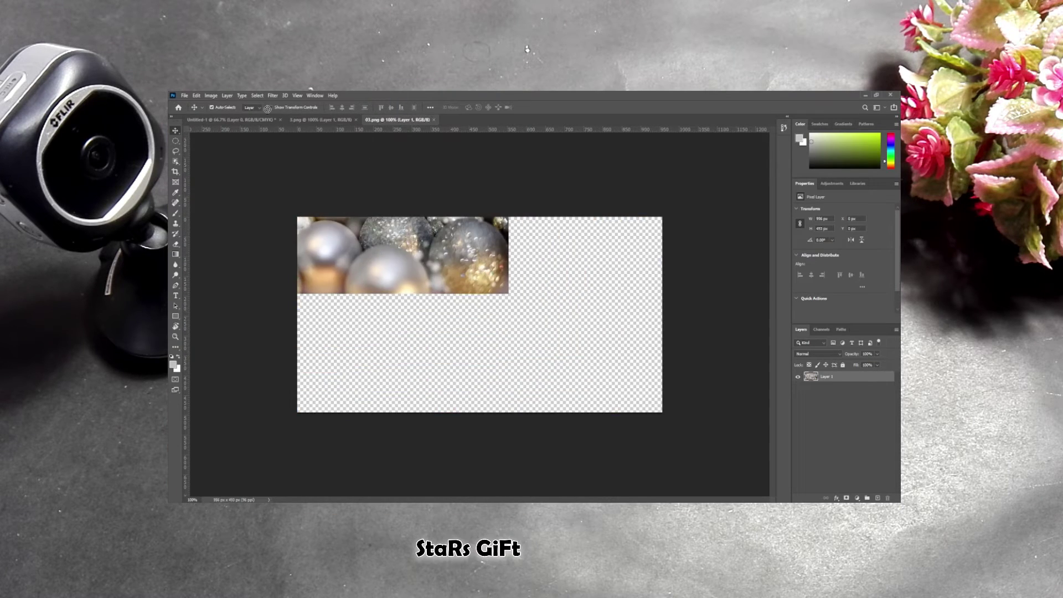
Step: Scale and position the ornaments photo to fill the canvas
key("ctrl+t")
left_click_drag(350, 286, 364, 254)
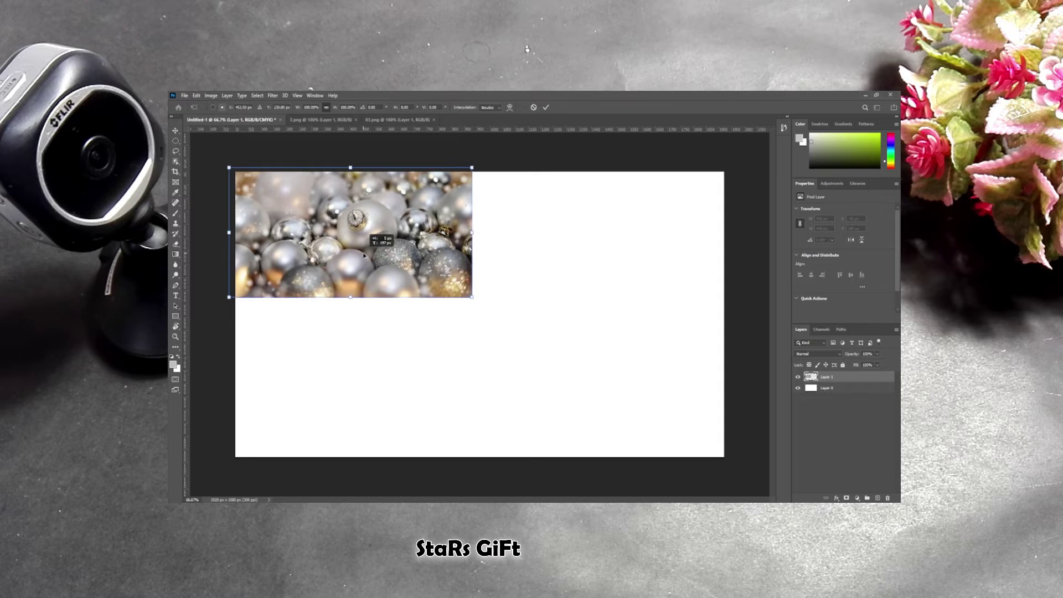
left_click_drag(470, 299, 770, 463)
left_click_drag(514, 350, 498, 345)
key("Return")
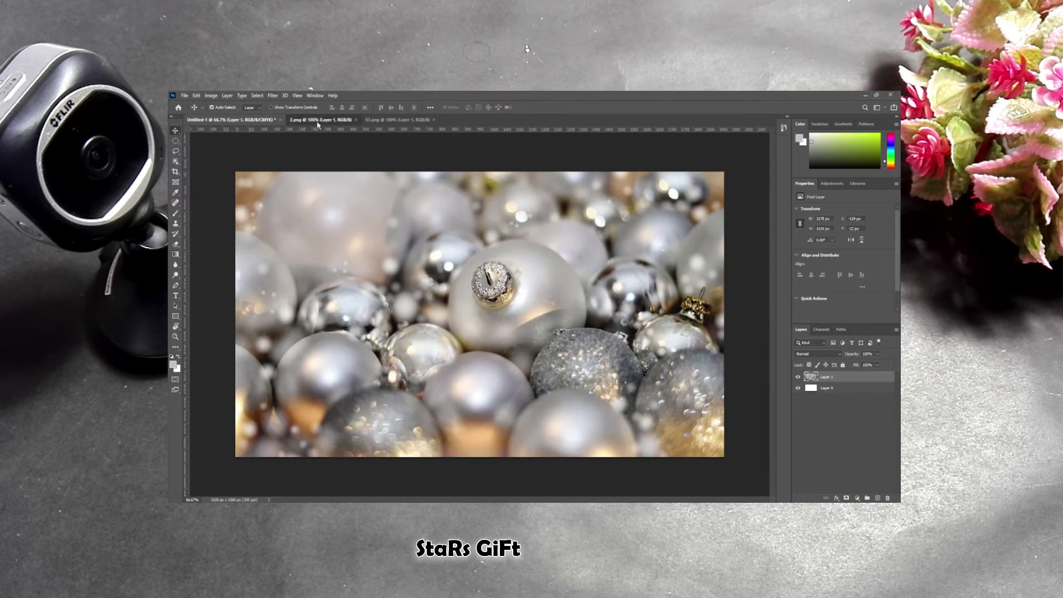
Step: Add the purple-top woman, enlarged to about 134% and moved up and right
left_click(320, 120)
left_click_drag(532, 271, 467, 359)
key("ctrl+t")
left_click_drag(476, 448, 499, 476)
mouse_move(458, 366)
left_mouse_down()
mouse_move(472, 336)
mouse_move(484, 337)
left_mouse_up()
key("Return")
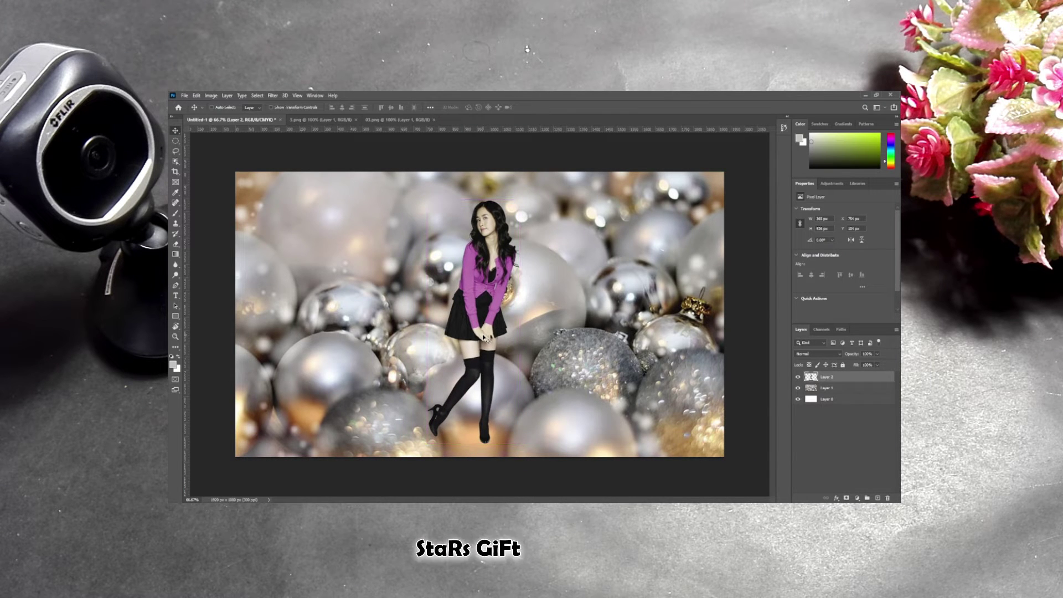
Step: Place smaller copies of the woman on the left and right sides
mouse_move(484, 337)
left_mouse_down()
mouse_move(342, 344)
mouse_move(346, 302)
mouse_move(318, 382)
mouse_move(322, 347)
left_mouse_up()
key("ctrl+t")
key("Return")
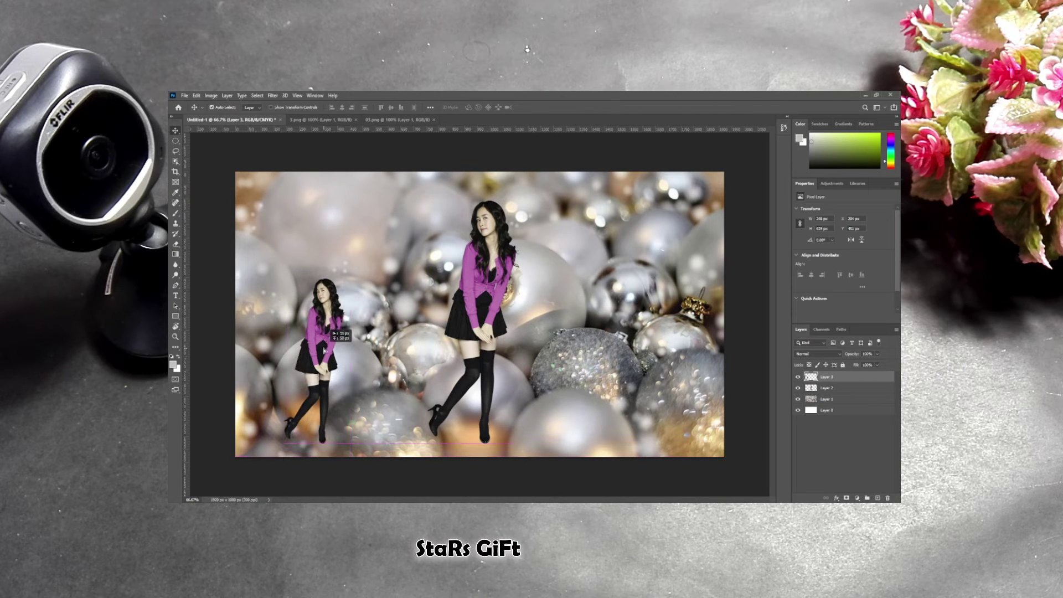
left_click(495, 324)
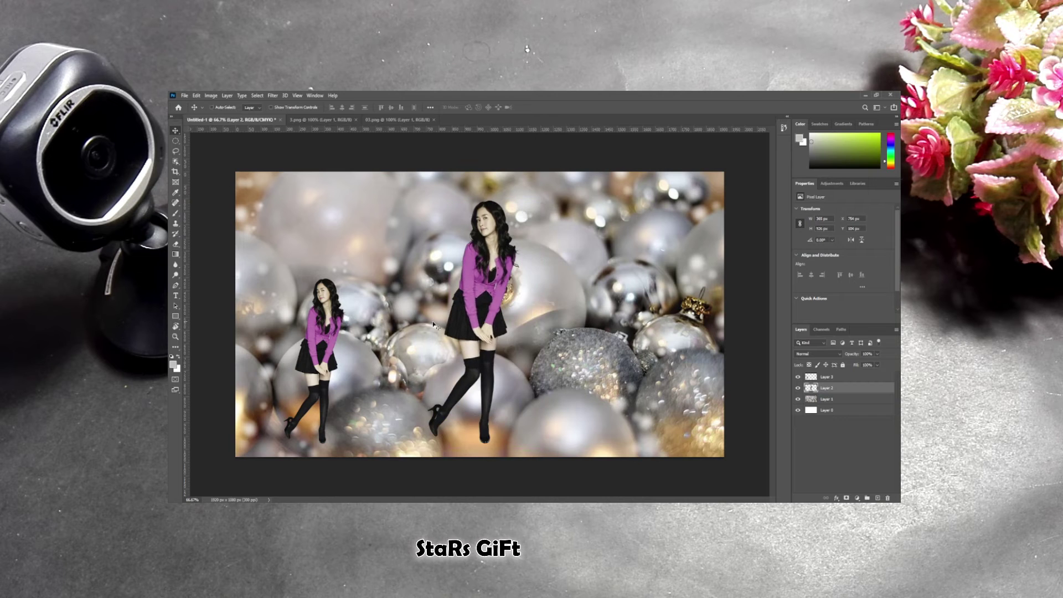
left_click(320, 344)
left_click_drag(320, 344, 678, 347, "alt")
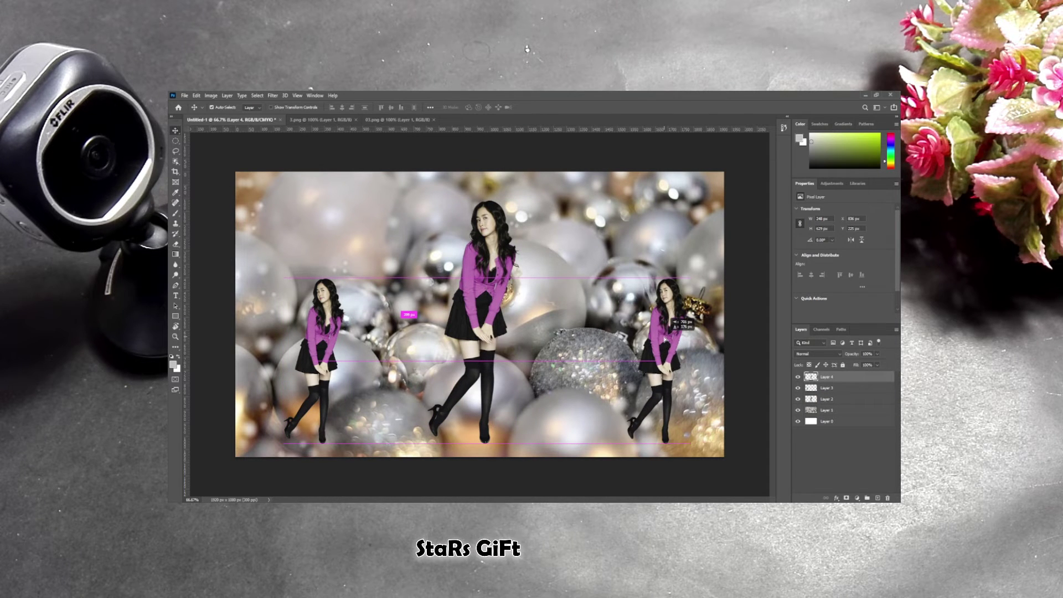
left_click_drag(678, 347, 665, 339)
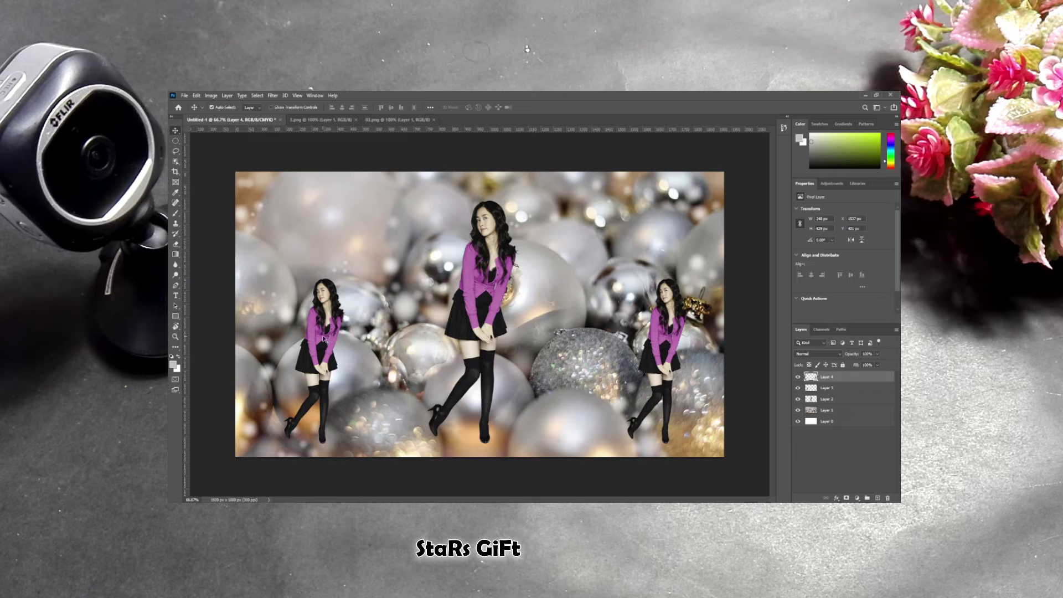
left_click_drag(324, 338, 297, 340)
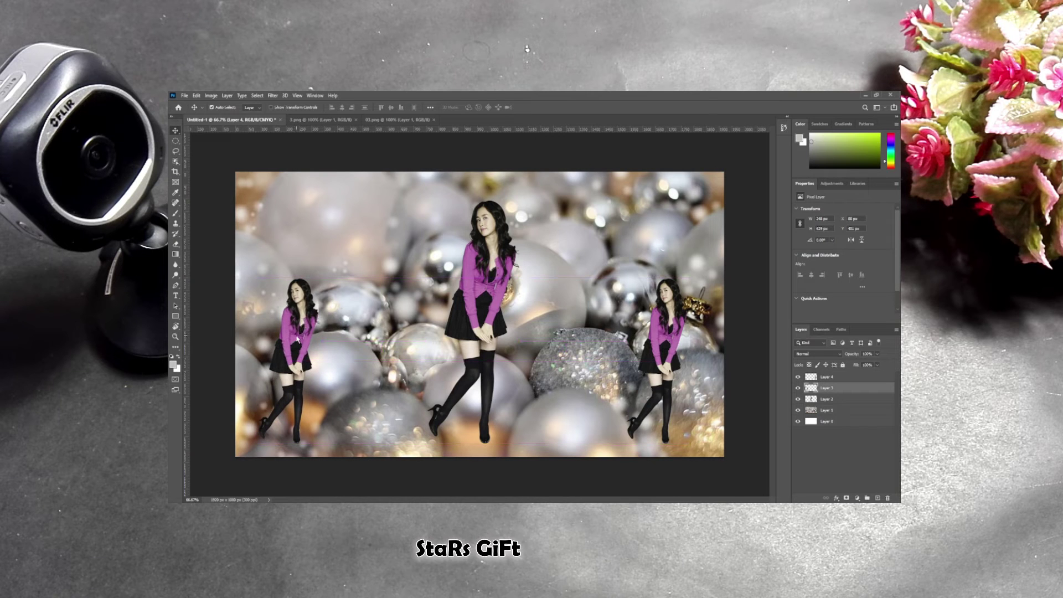
Step: Merge the three woman layers and apply Auto Levels
left_click(829, 400, "shift")
key("ctrl+e")
key("ctrl+l")
left_click(752, 219)
left_click(751, 190)
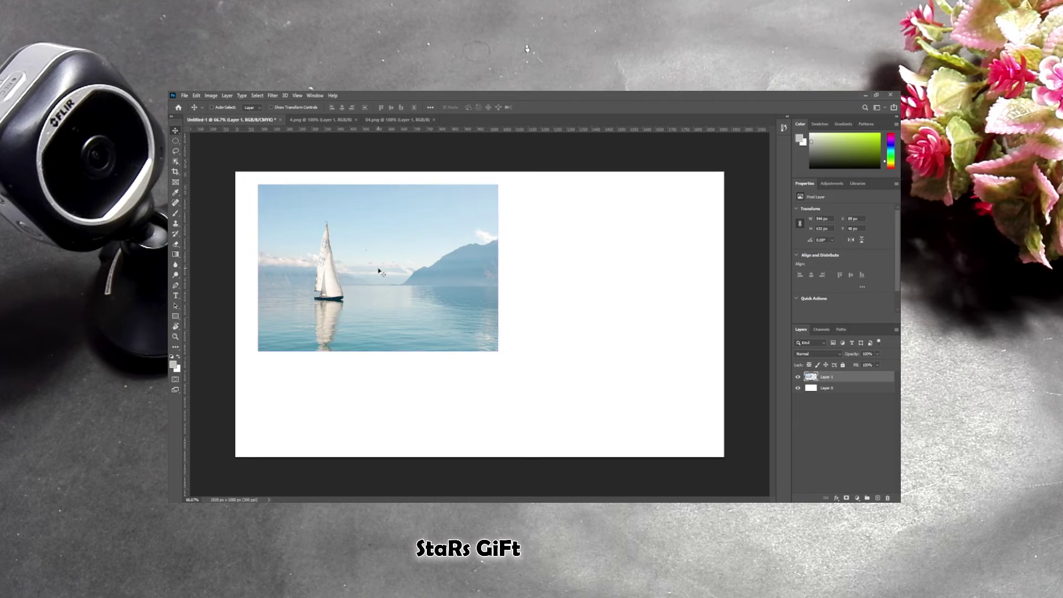
Step: Place the sailboat lake photo on the white canvas, scaled to cover it
left_click_drag(379, 271, 371, 266)
left_click_drag(470, 333, 732, 483)
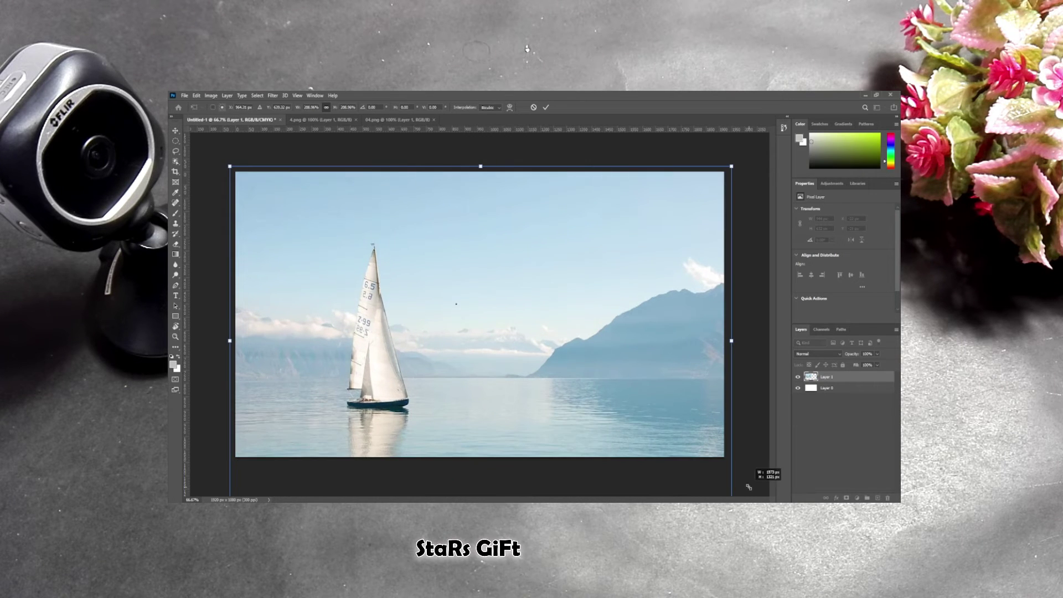
left_click_drag(585, 384, 585, 353)
key("Return")
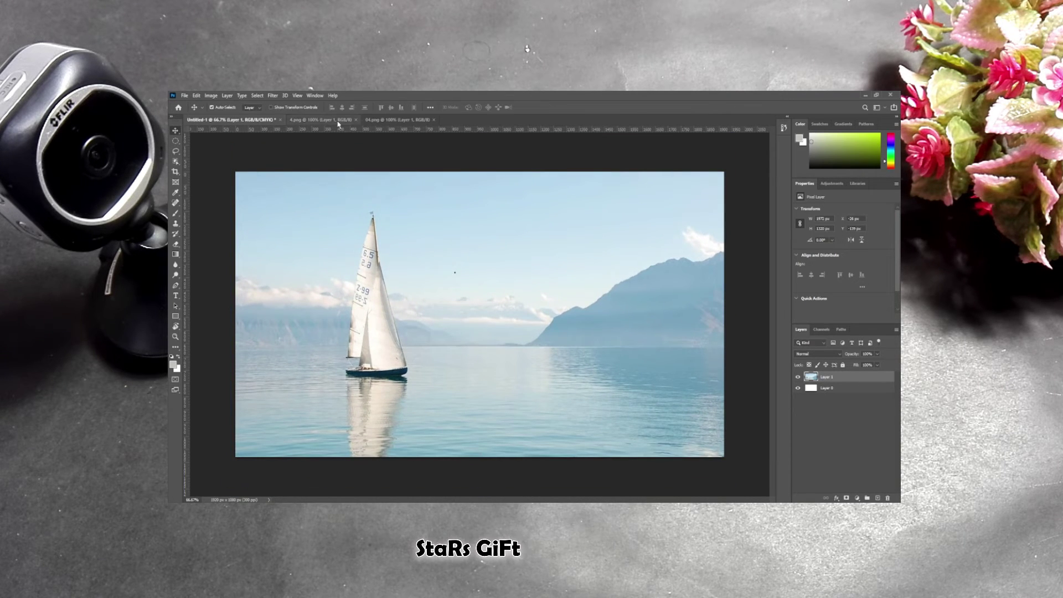
Step: Bring the red-dress woman from 4.png onto the sailboat scene
left_click(338, 120)
left_click_drag(491, 274, 264, 138)
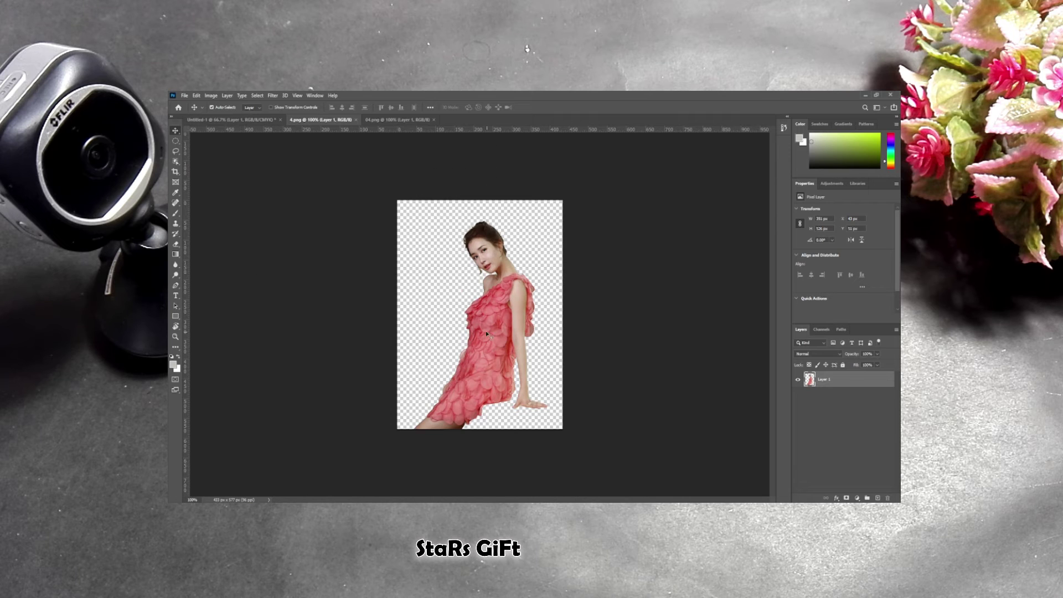
left_click_drag(487, 334, 603, 341)
key("ctrl+t")
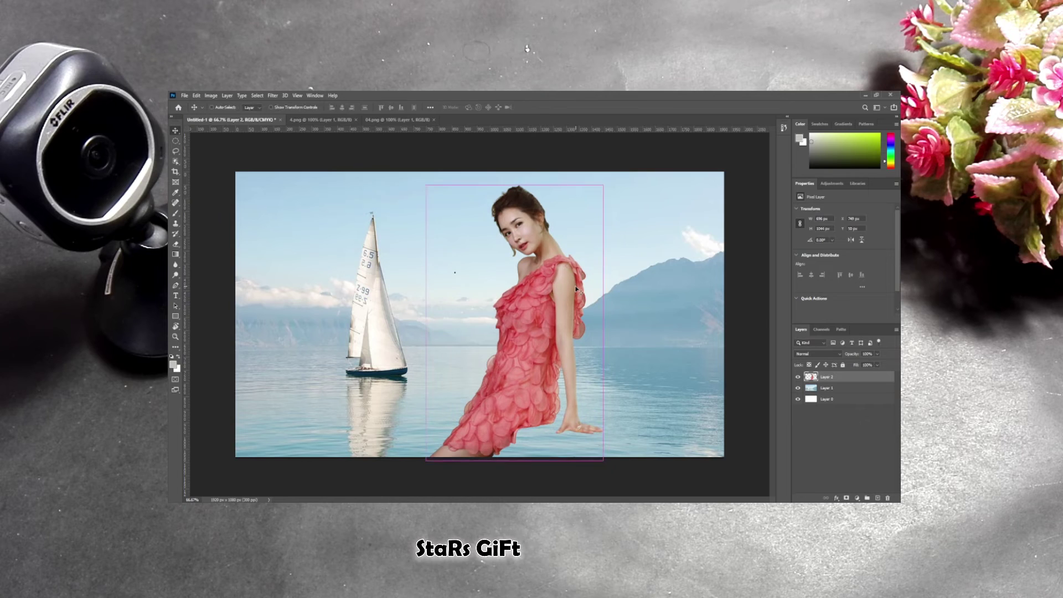
key("Return")
Step: Apply Auto Levels to the woman, then bring up the 05.png bridge photo
key("ctrl+l")
left_click(740, 220)
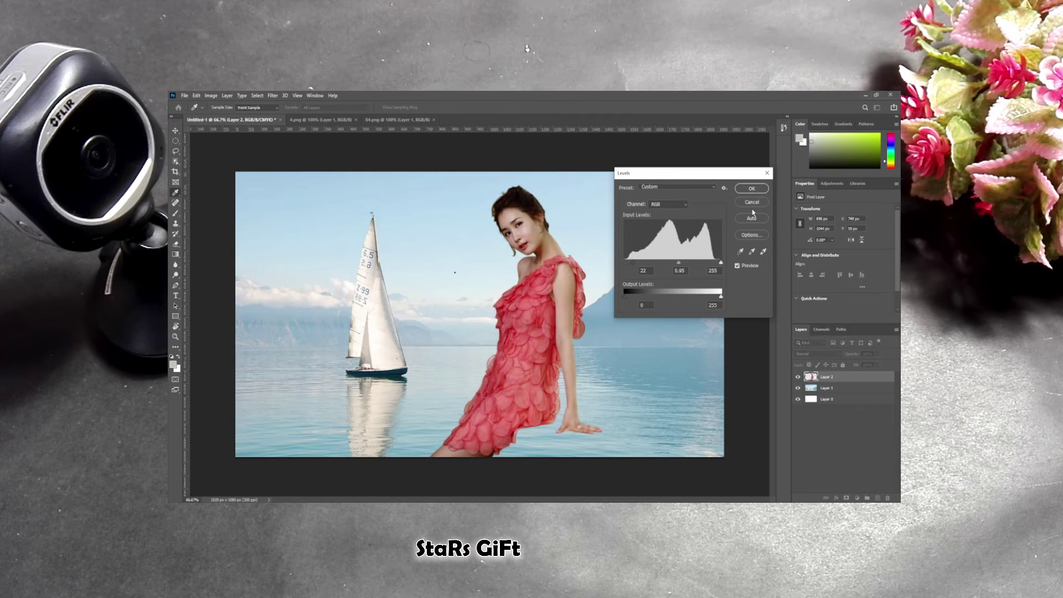
left_click(752, 188)
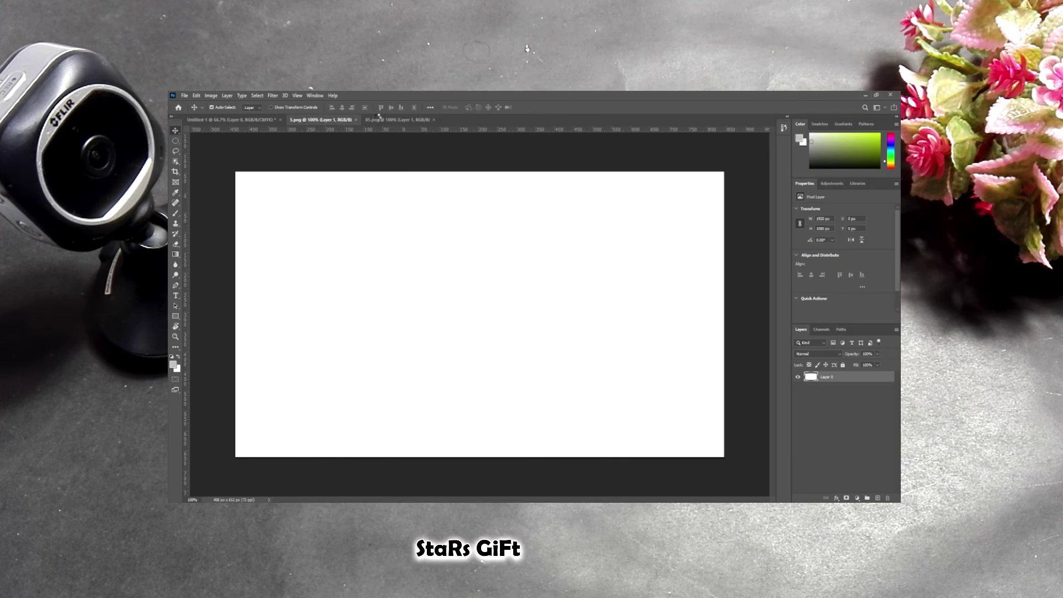
left_click(379, 118)
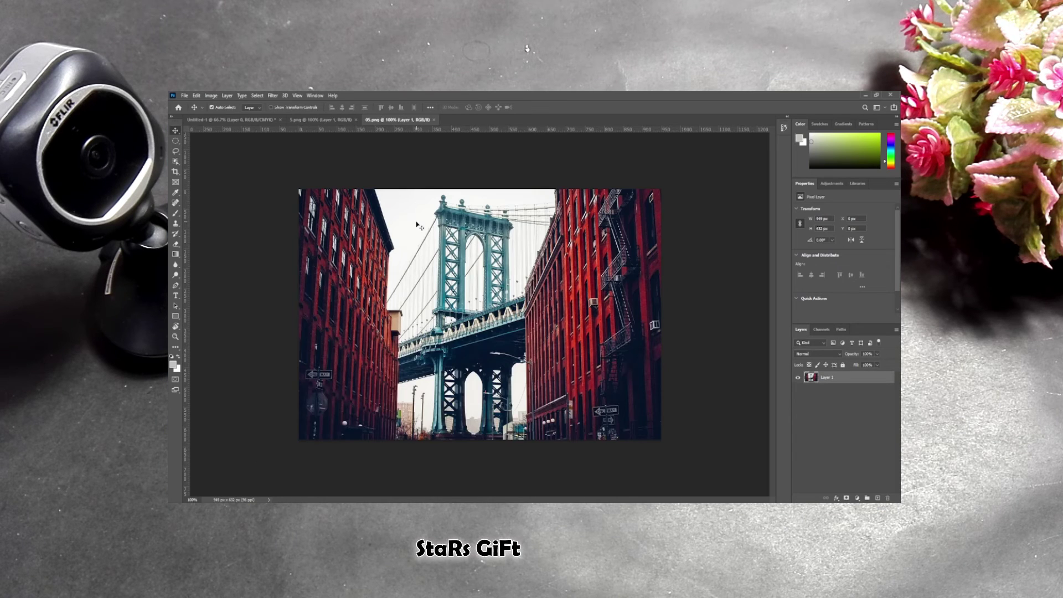
Step: Place the bridge photo on Untitled-1, scaled and shifted to fill the canvas
left_click_drag(417, 224, 267, 121)
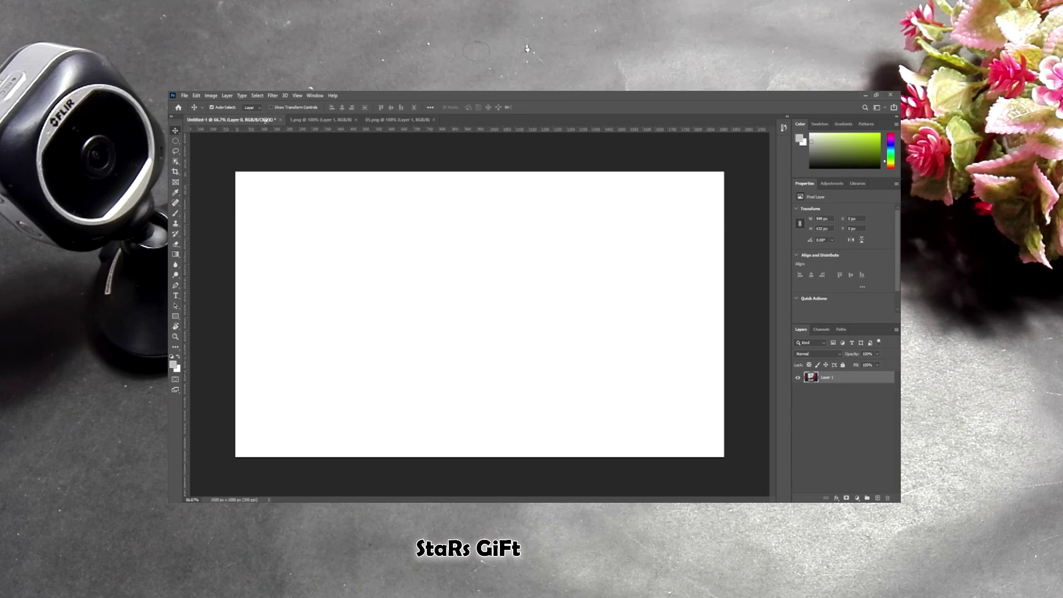
mouse_move(345, 304)
left_mouse_down()
mouse_move(357, 259)
mouse_move(366, 261)
left_mouse_up()
key("ctrl+t")
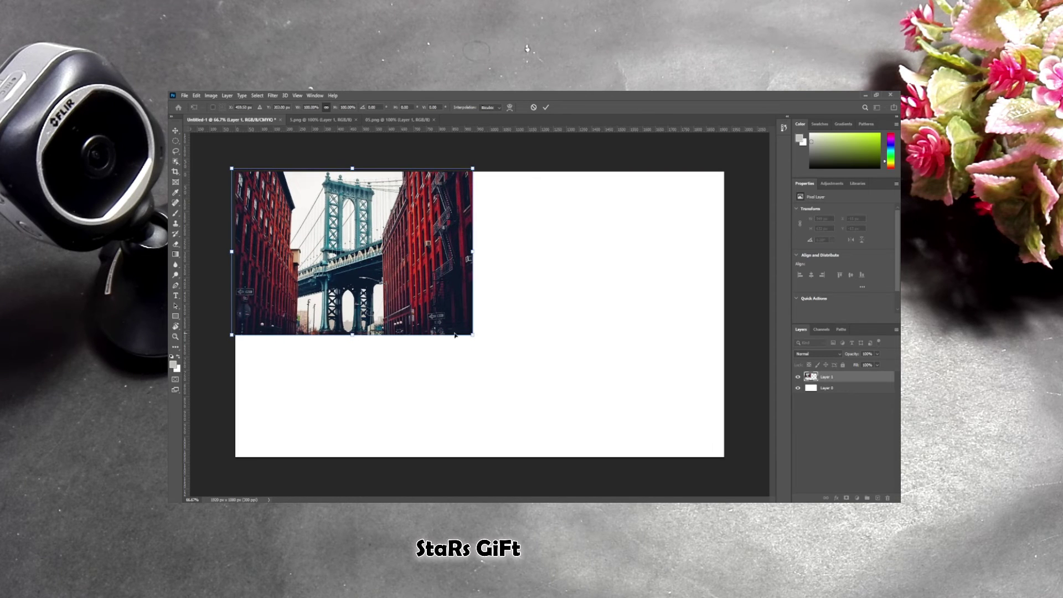
left_click_drag(474, 336, 705, 470)
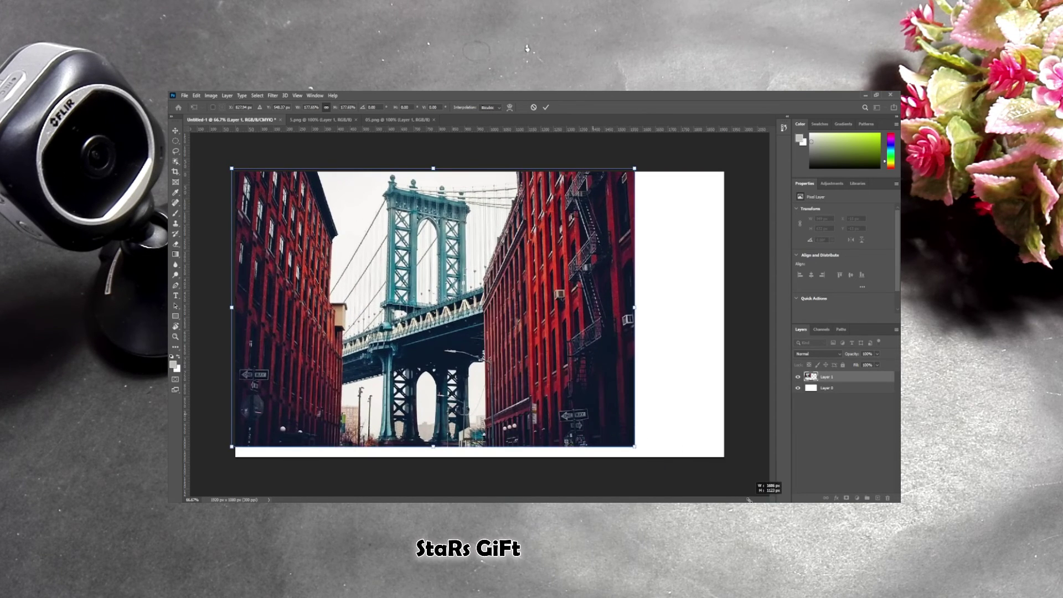
left_click_drag(748, 500, 746, 500)
left_click_drag(546, 379, 544, 382)
key("Return")
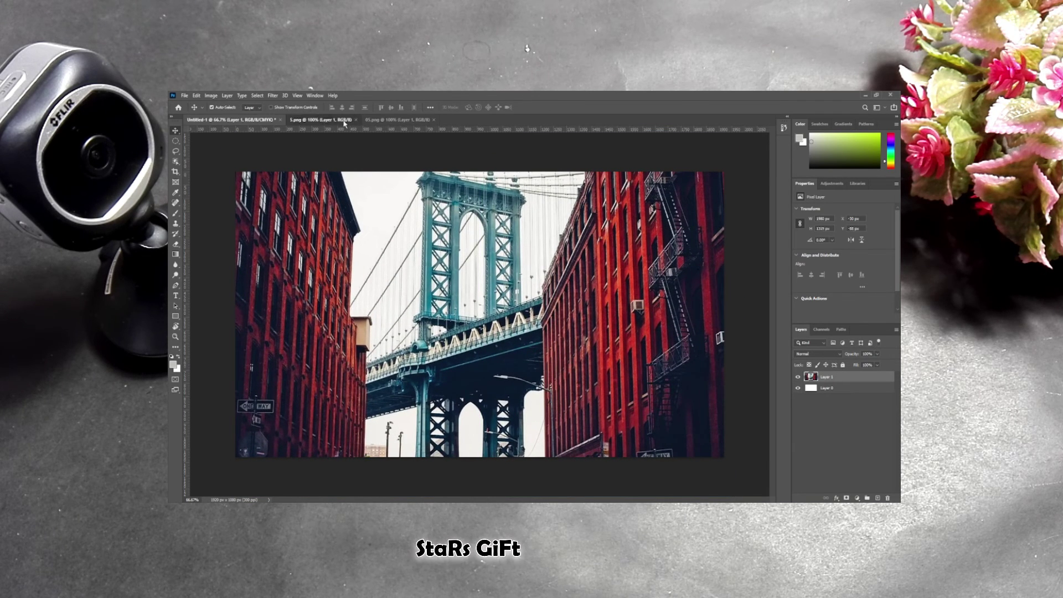
Step: Add the colourful-dress woman from 5.png, enlarged and moved up, and adjust her Levels
left_click(344, 121)
left_click_drag(481, 304, 391, 357)
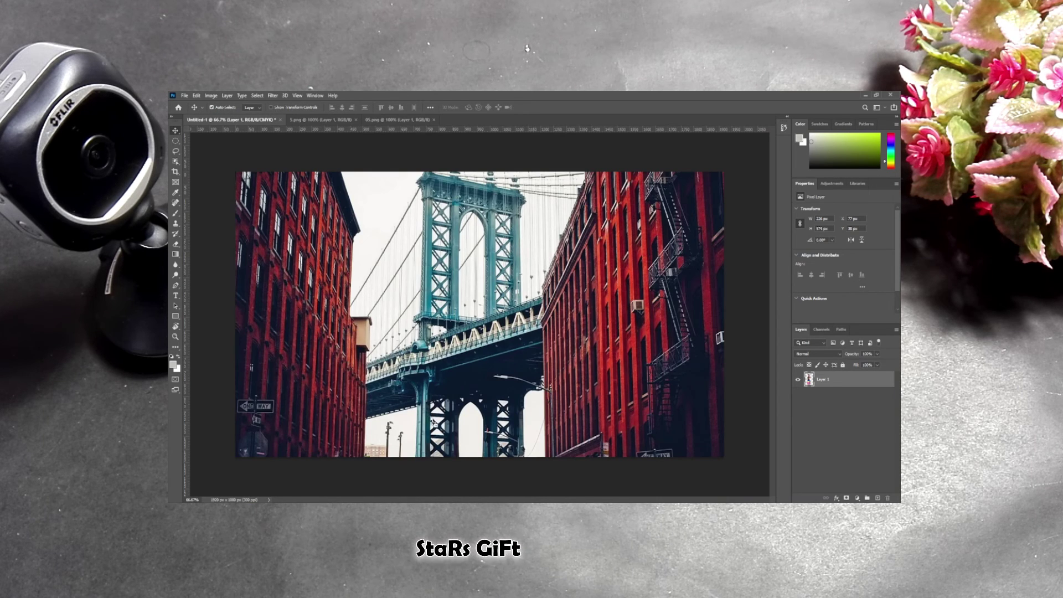
left_click_drag(433, 421, 434, 419)
key("ctrl+t")
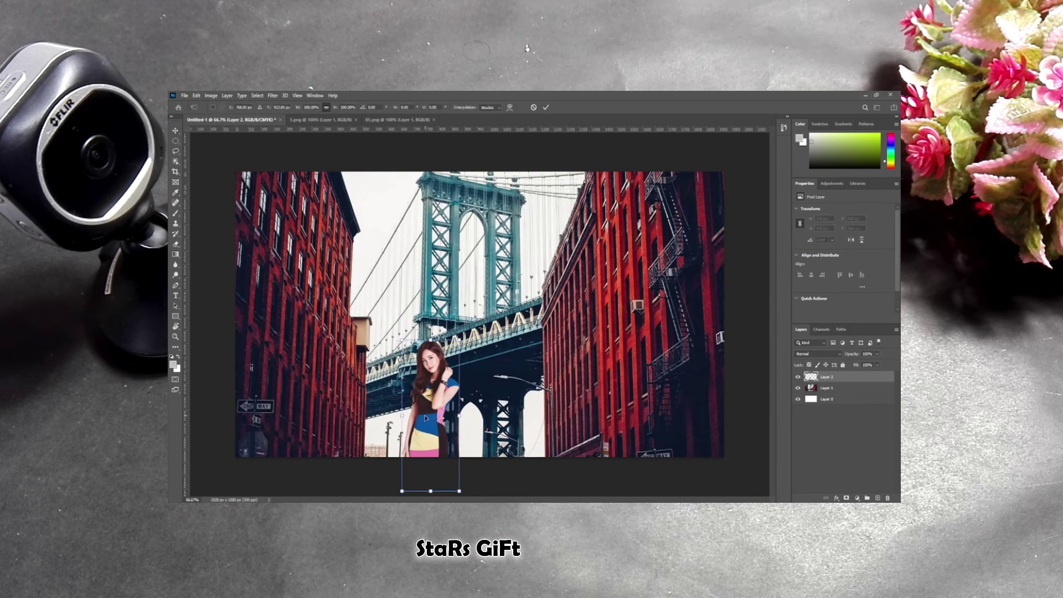
left_click_drag(458, 415, 500, 414)
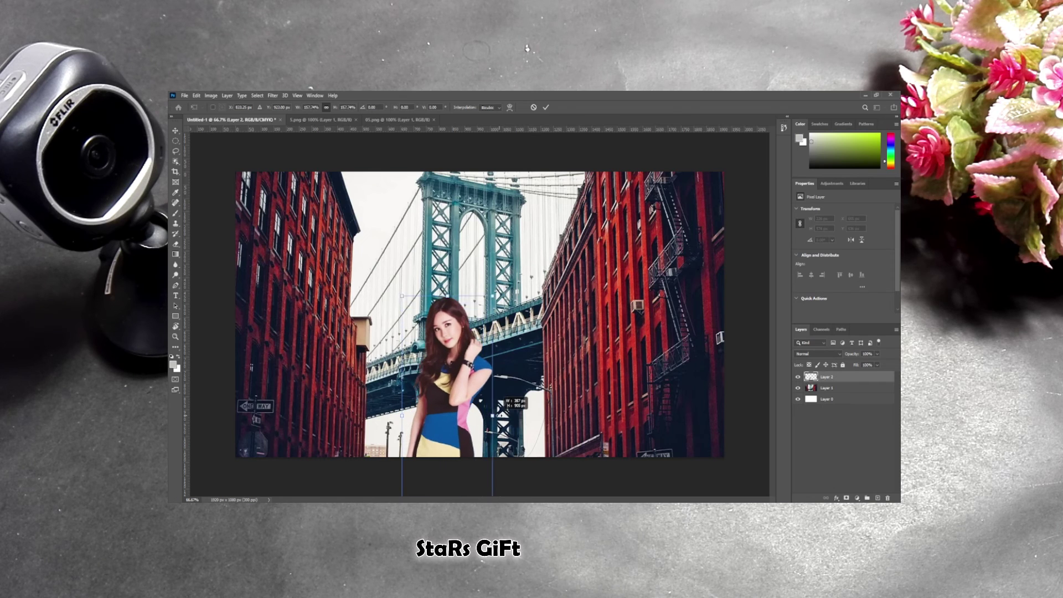
left_click_drag(470, 382, 474, 328)
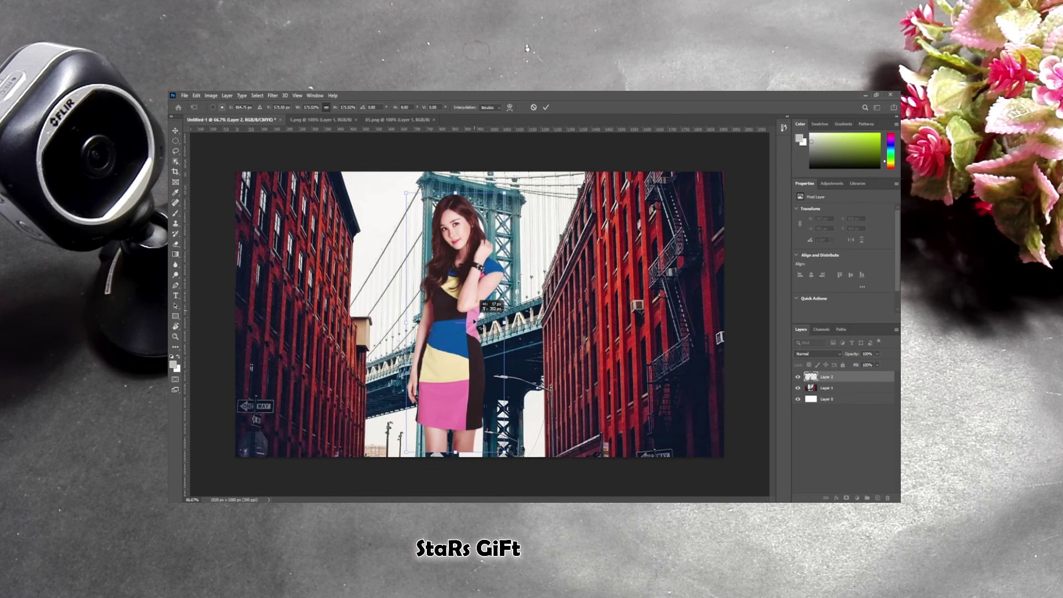
left_click_drag(505, 197, 520, 189)
key("Return")
key("ctrl+l")
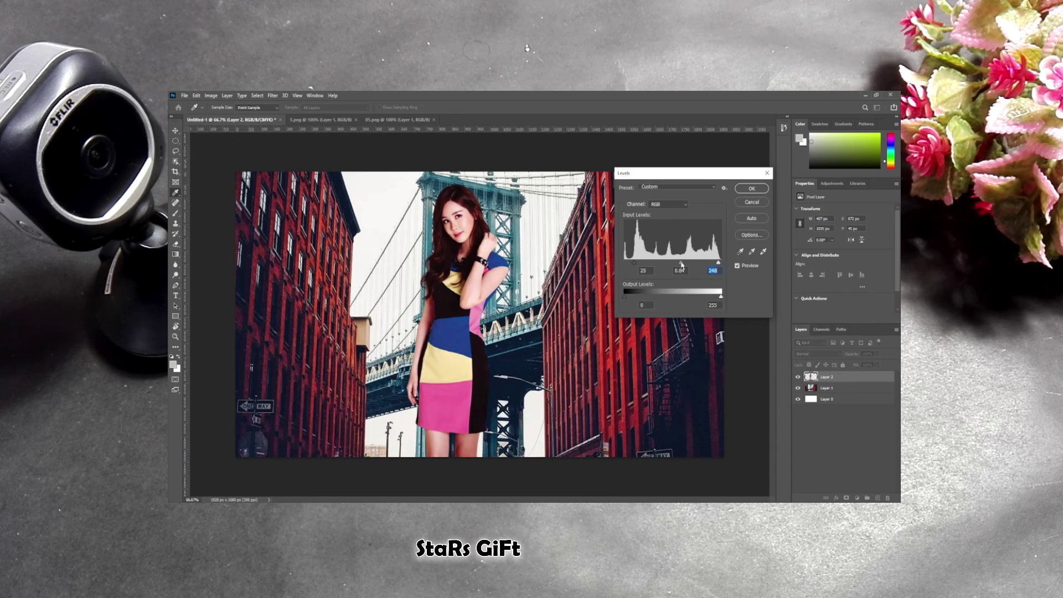
left_click(748, 189)
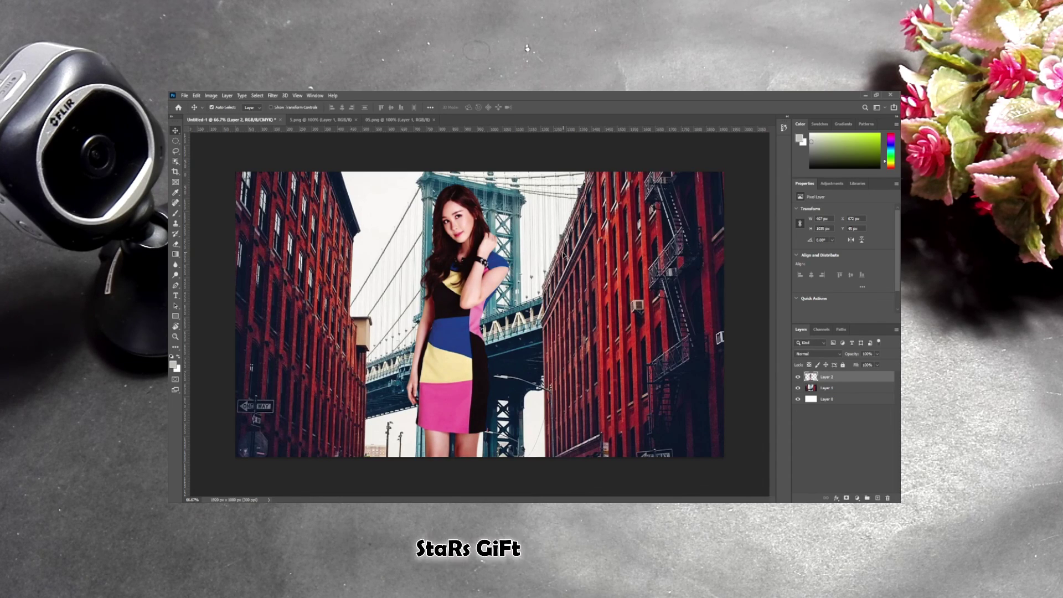